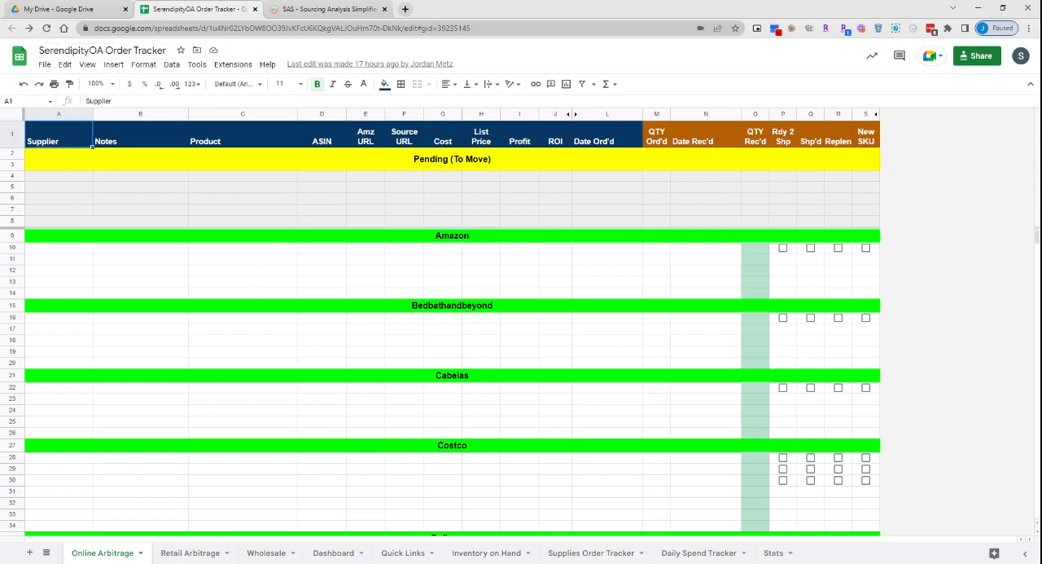
- Make a copy of the SerendipityOA Order Tracker with the suggested name and folder, and close the original spreadsheet
left_click(45, 64)
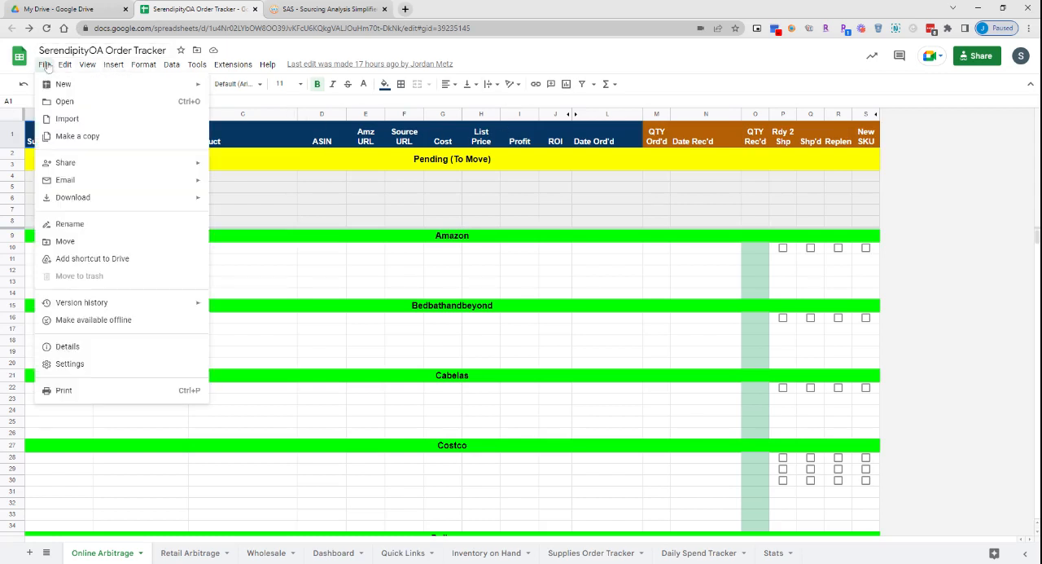
left_click(82, 138)
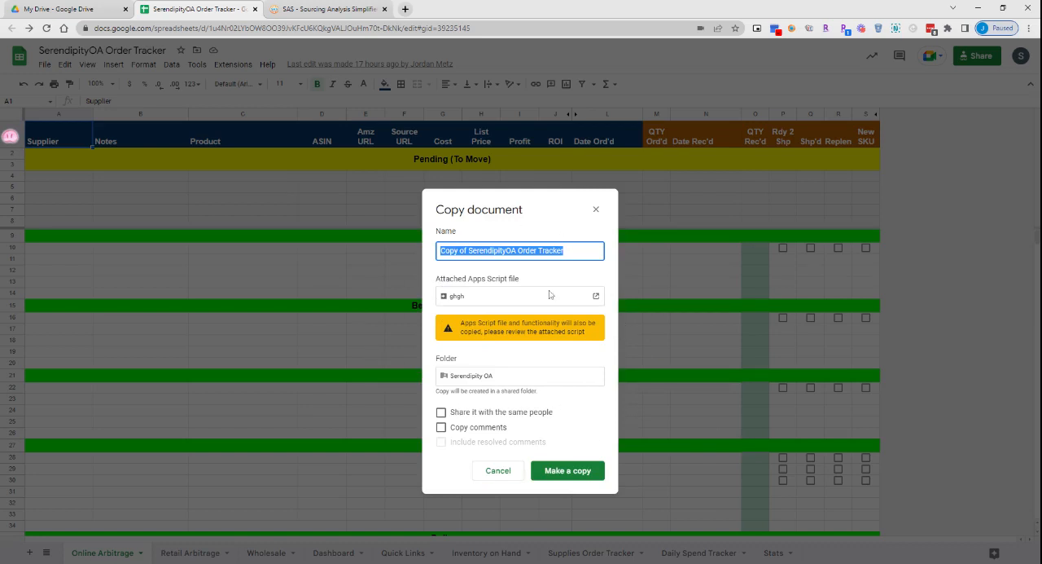
left_click(579, 475)
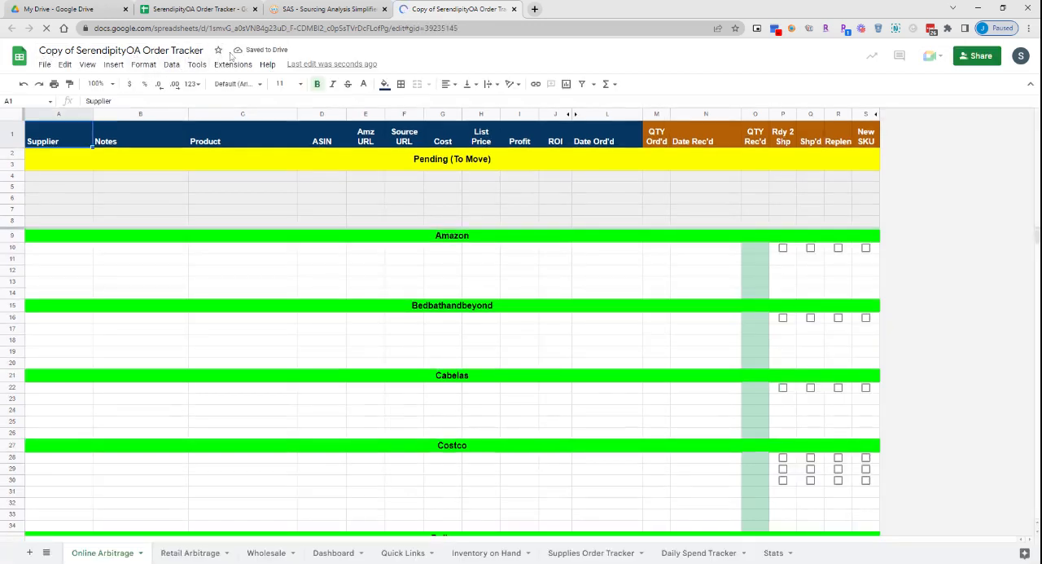
left_click(254, 9)
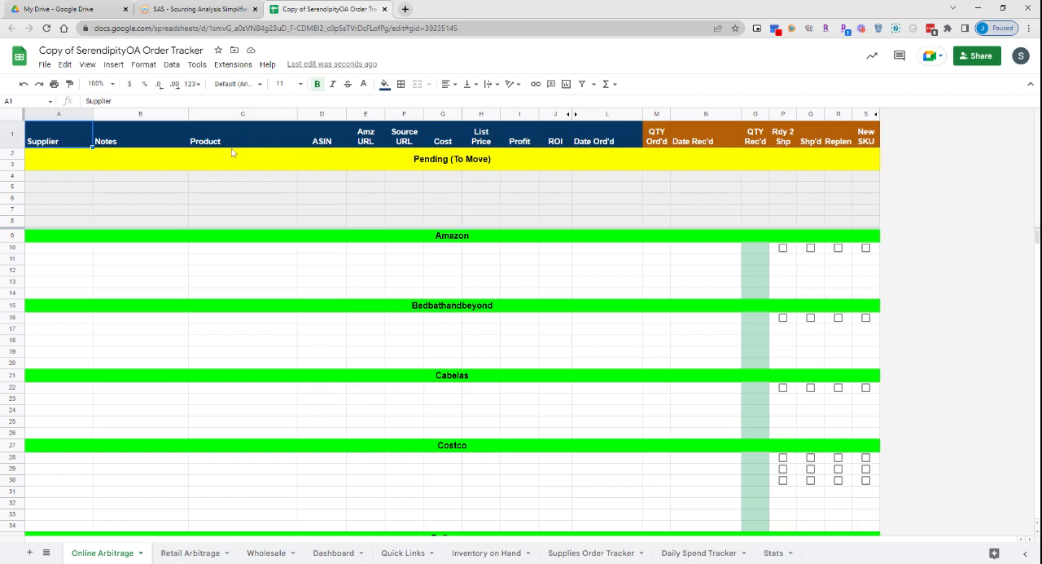
- Open the Apps Script project attached to the copied tracker and look through the functions in Code.gs
left_click(229, 65)
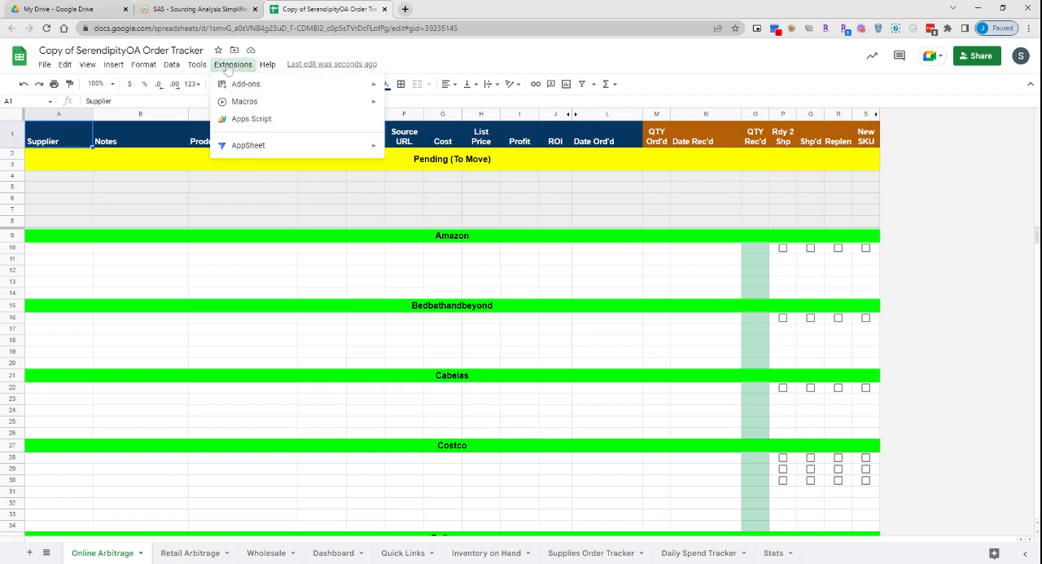
left_click(247, 121)
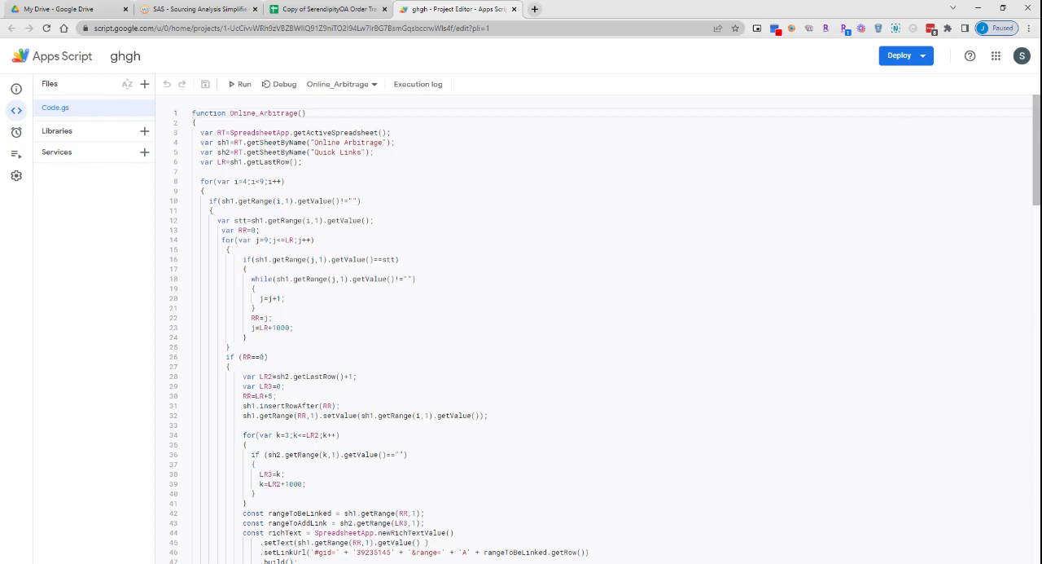
scroll(333, 446, "down", 10)
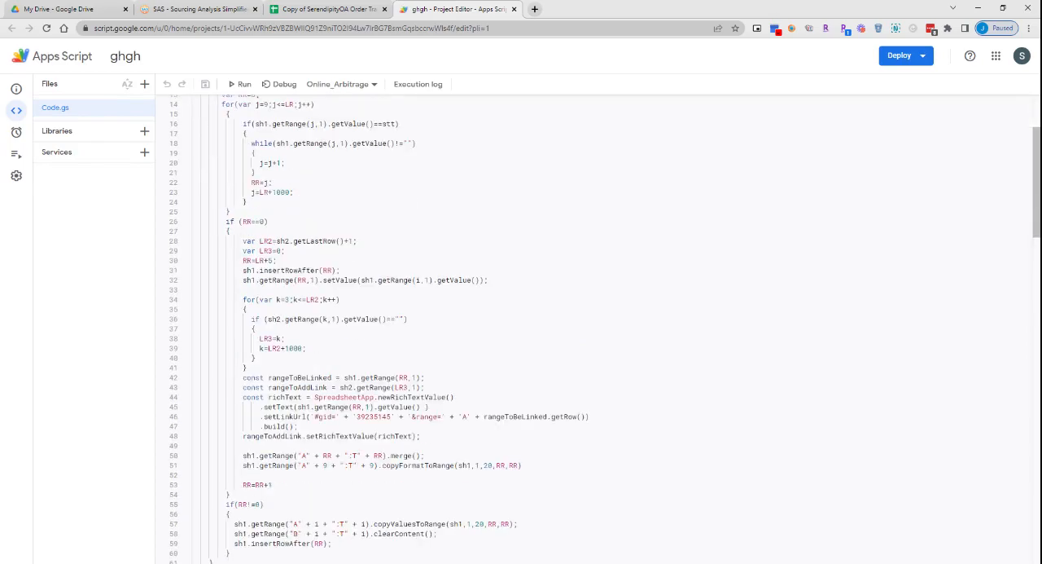
scroll(599, 329, "down", 15)
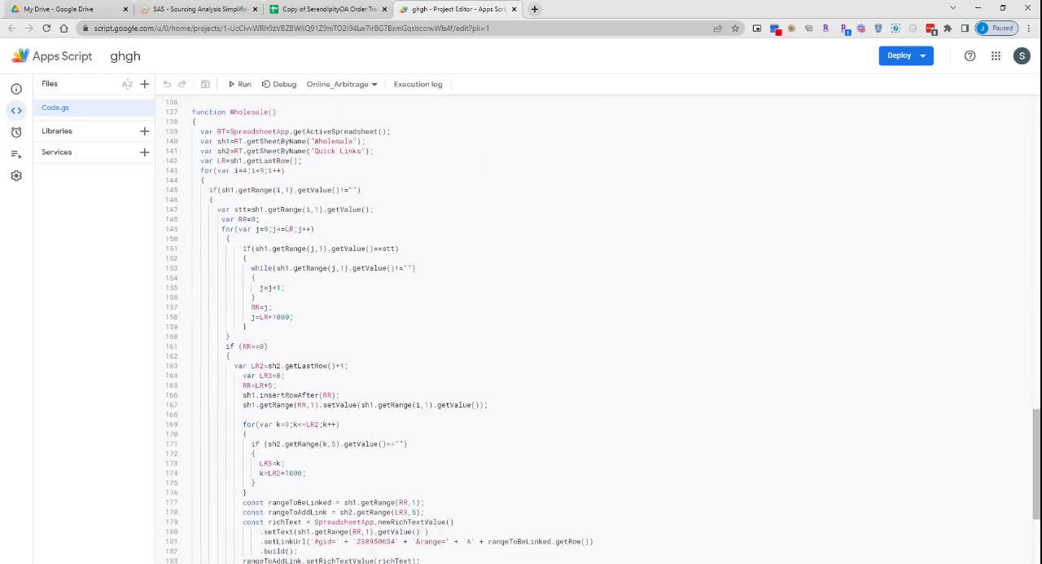
scroll(598, 329, "up", 20)
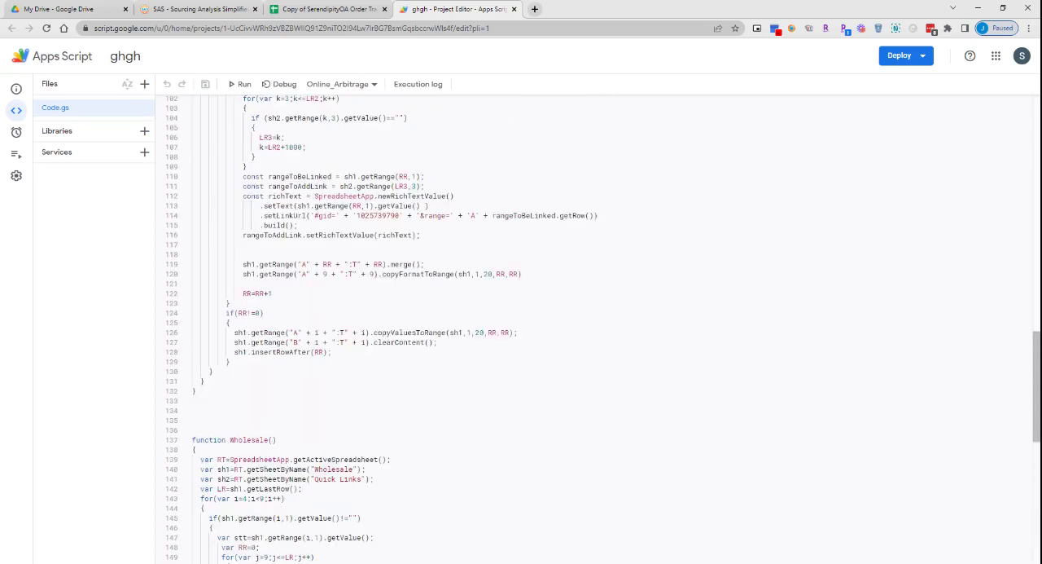
scroll(598, 329, "up", 3)
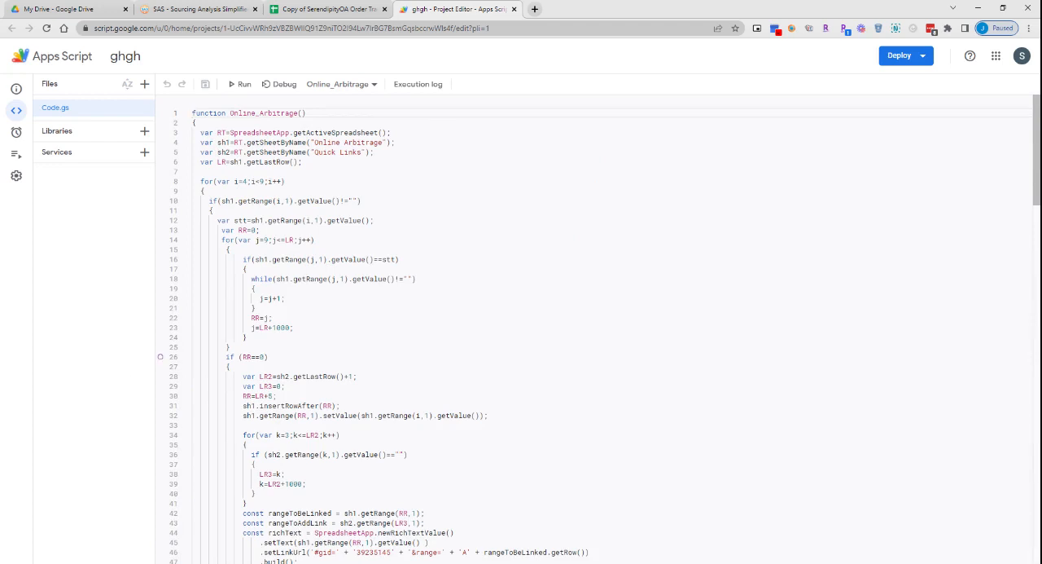
- Go to the script project's triggers page and get past the dashboard welcome message
mouse_move(18, 139)
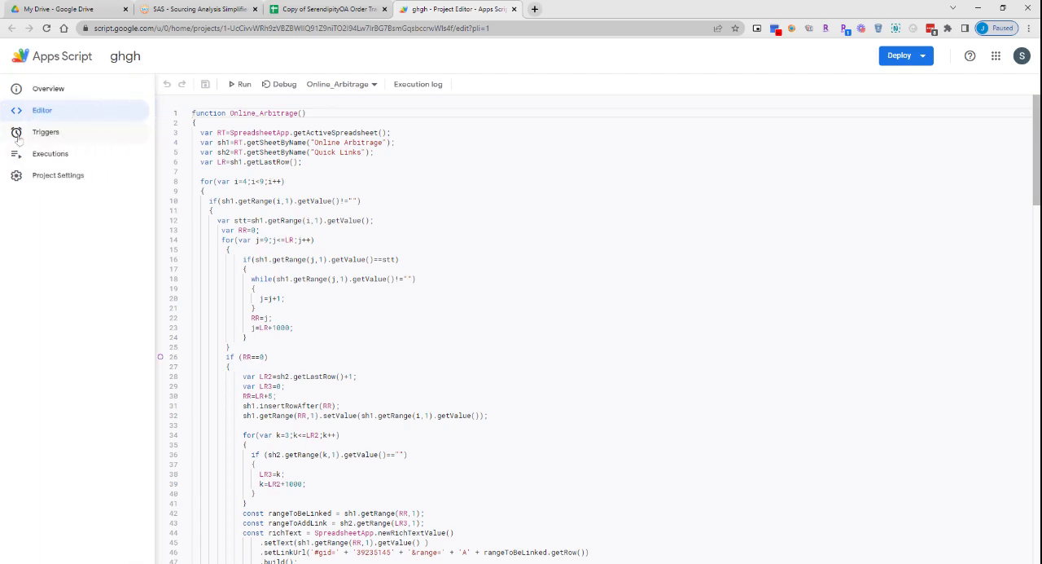
left_click(40, 137)
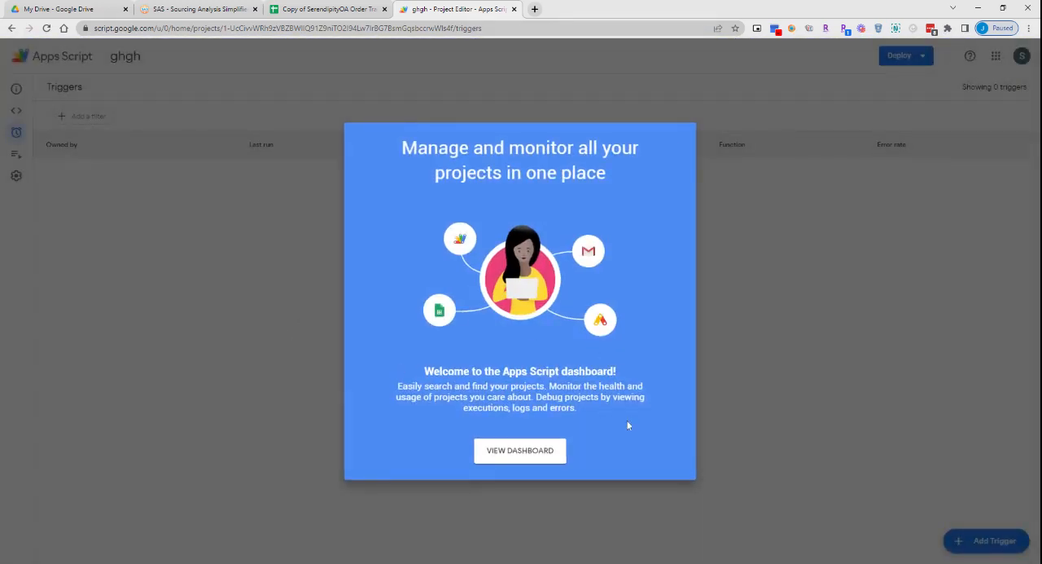
left_click(538, 453)
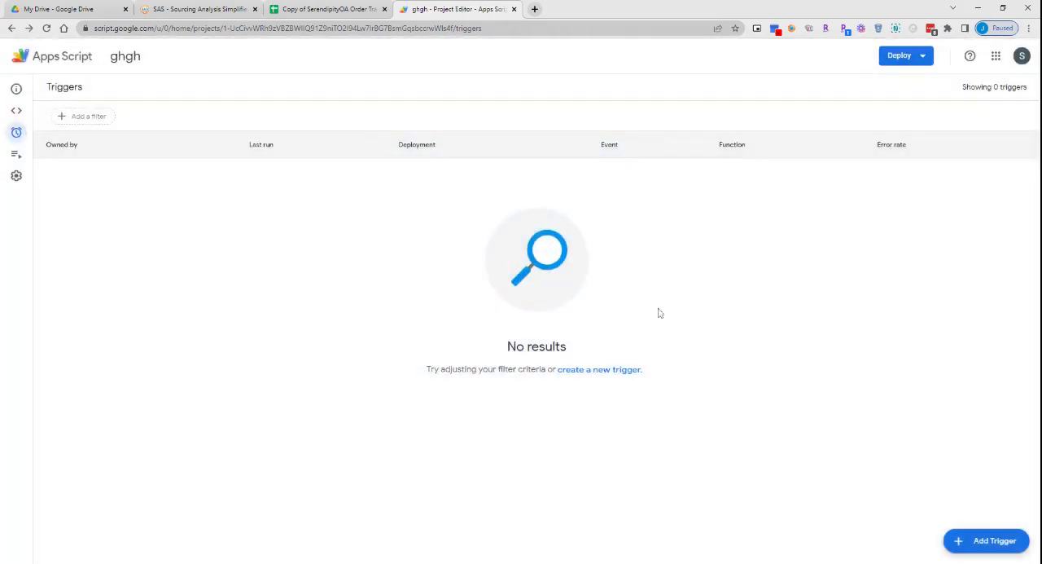
- Start a new trigger for the Online_Arbitrage function, time-driven with a minutes timer that runs every minute
left_click(989, 544)
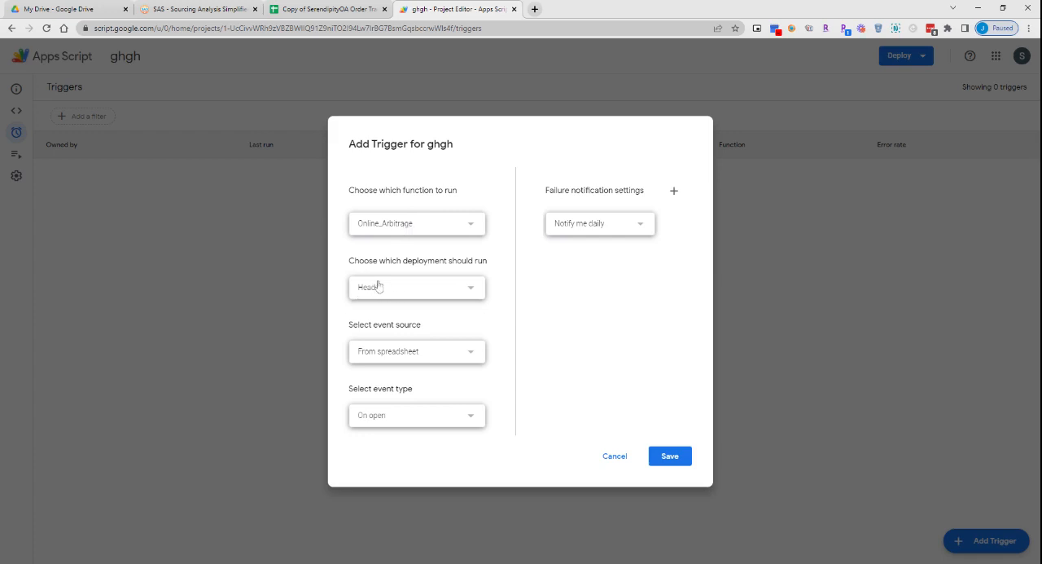
left_click_drag(349, 324, 437, 330)
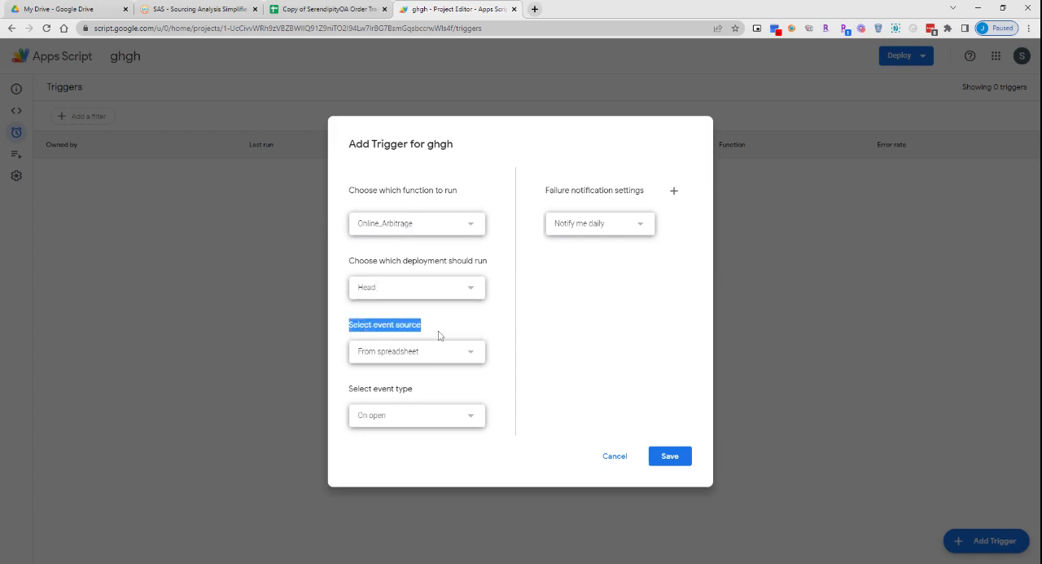
left_click(413, 355)
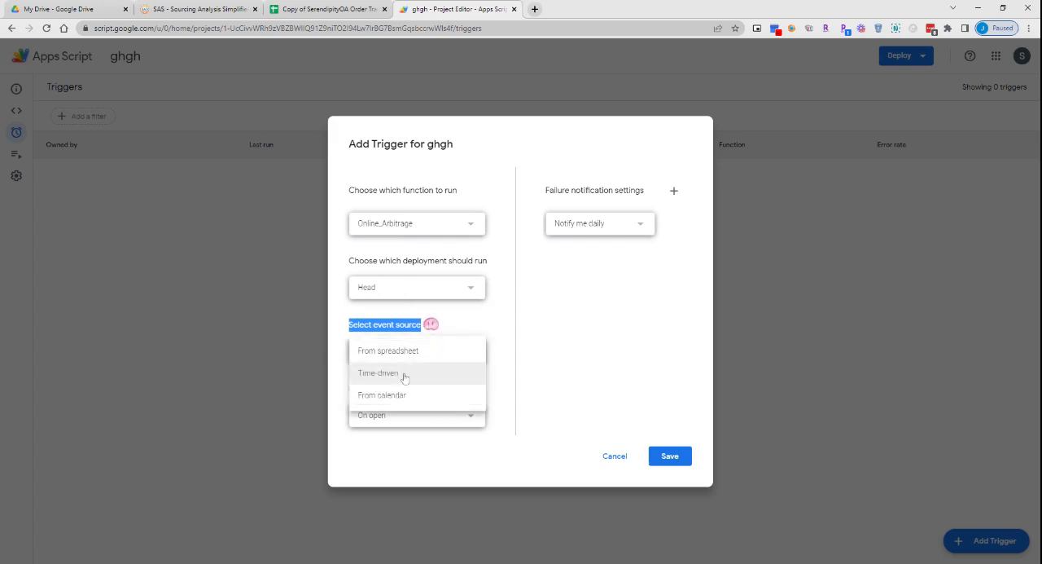
left_click(405, 376)
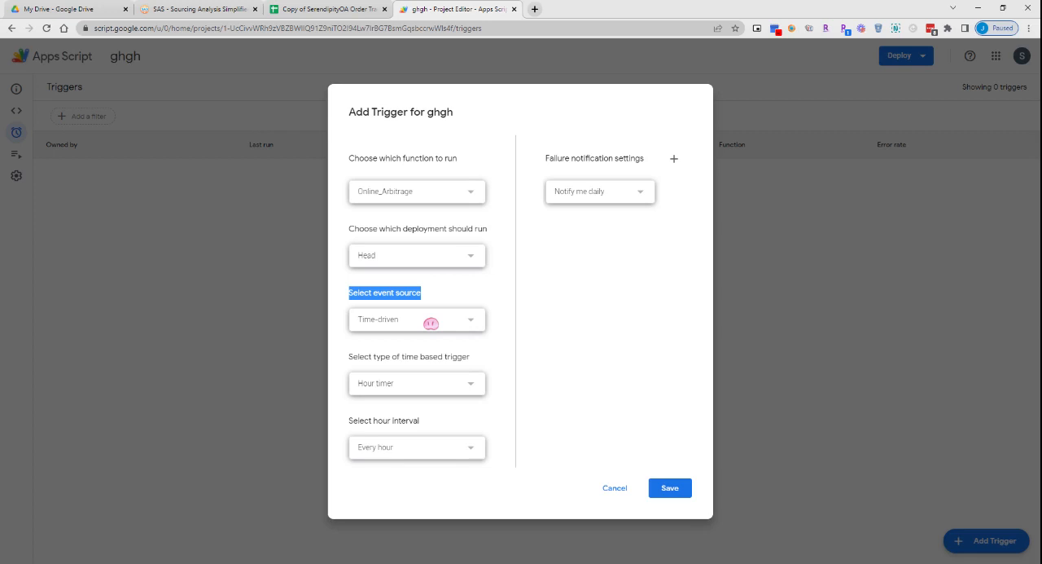
left_click(599, 349)
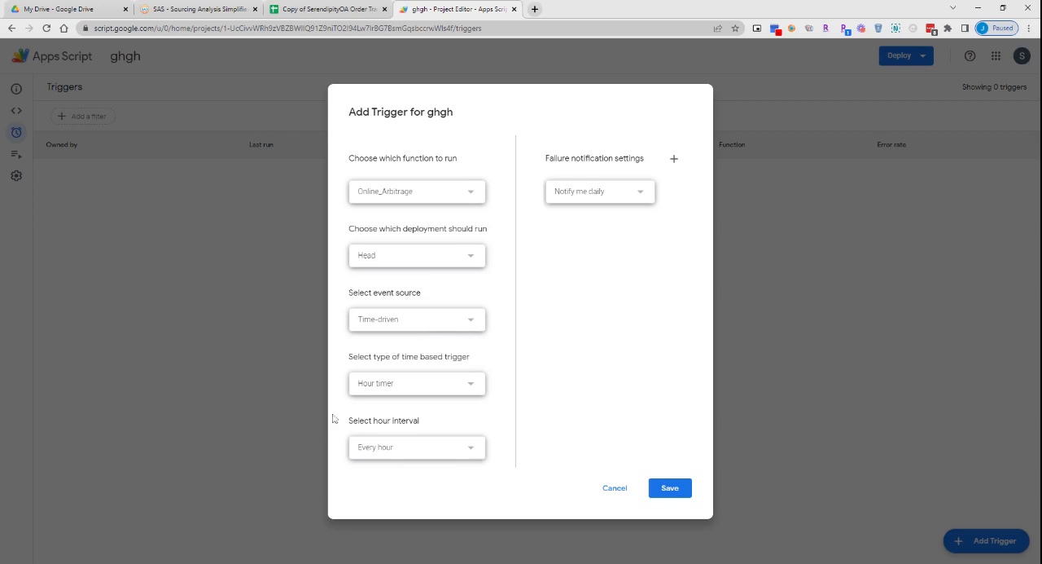
left_click(388, 388)
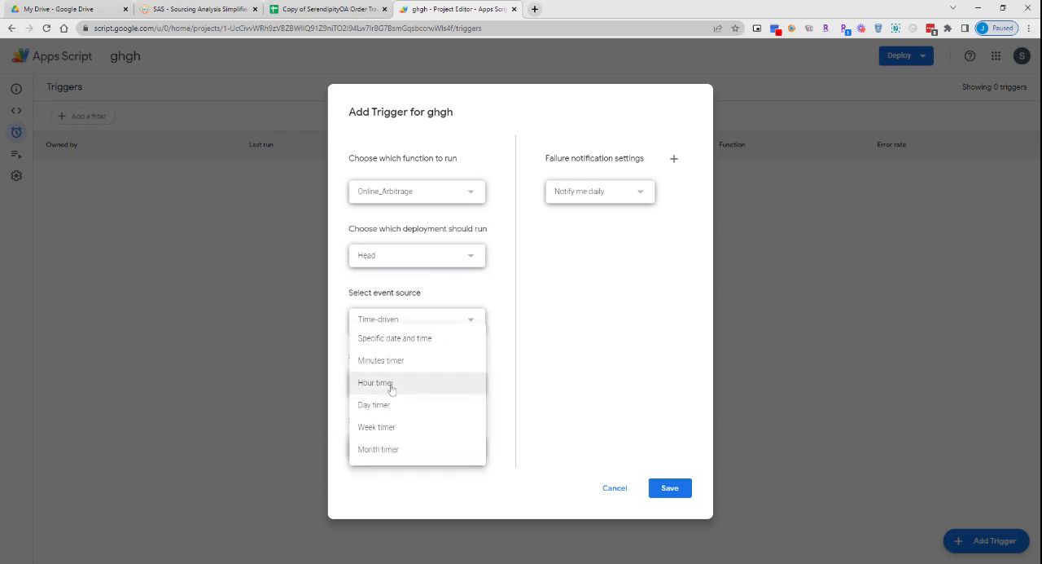
left_click(394, 364)
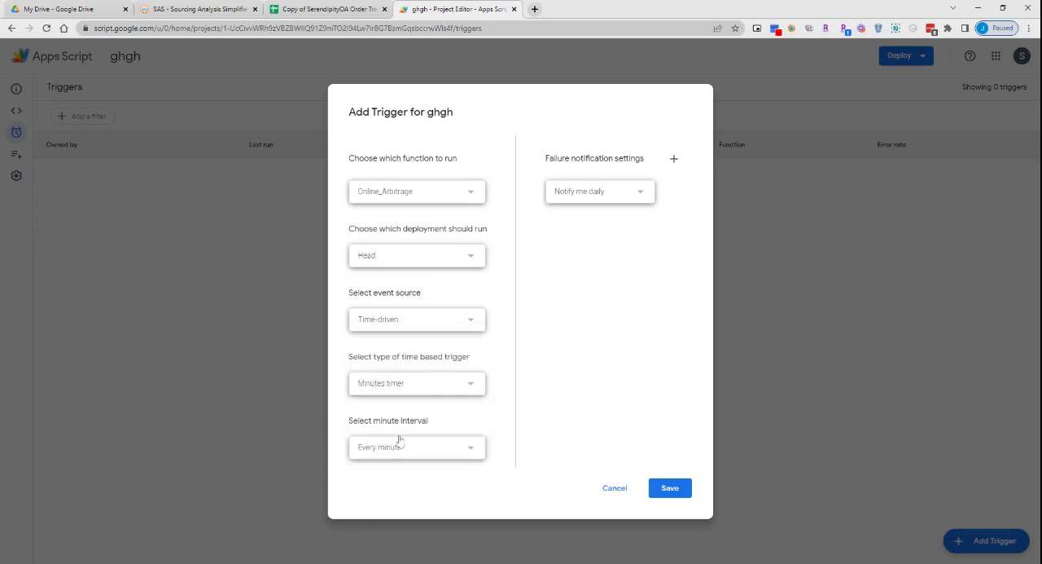
left_click(378, 454)
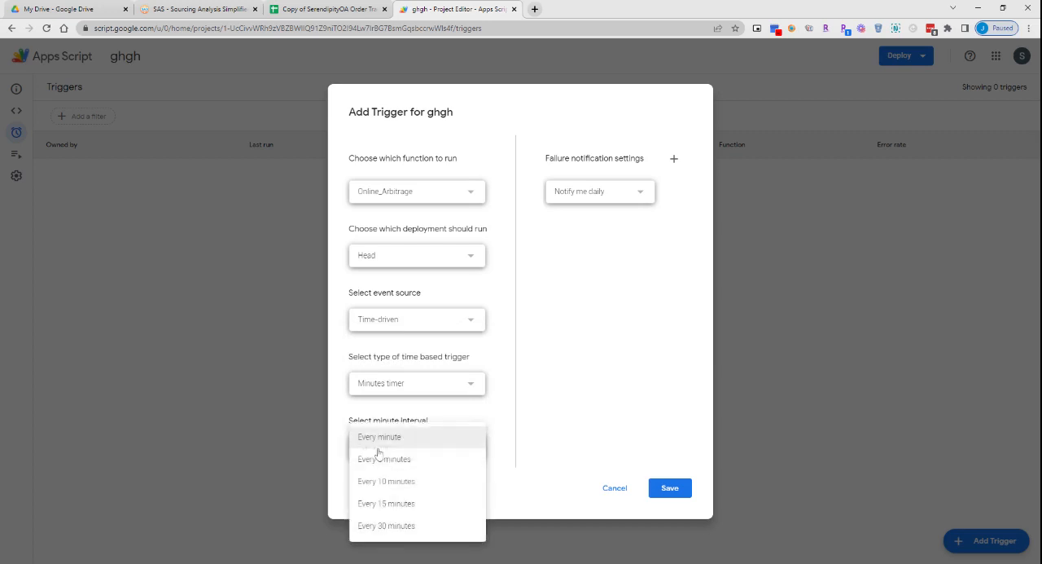
left_click(409, 442)
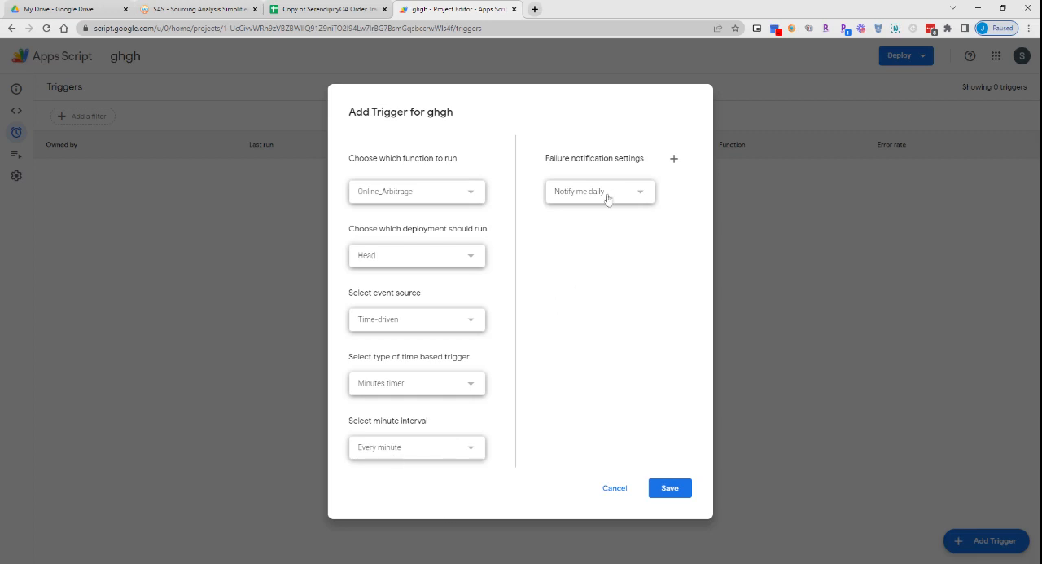
- Set the Online_Arbitrage trigger's failure notifications to weekly and save the trigger
left_click_drag(549, 158, 656, 158)
left_click(632, 249)
left_click(600, 196)
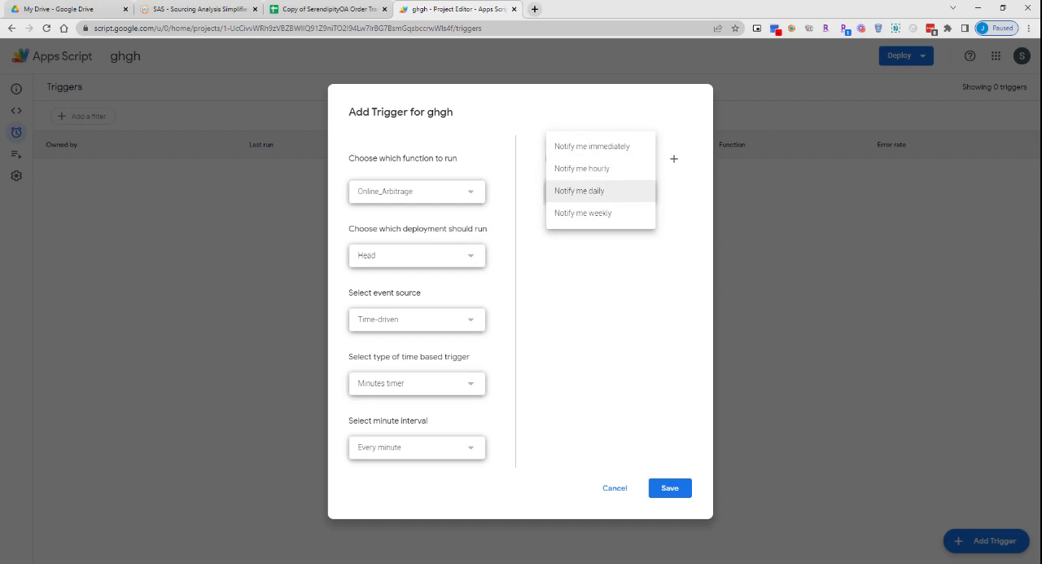
left_click(597, 218)
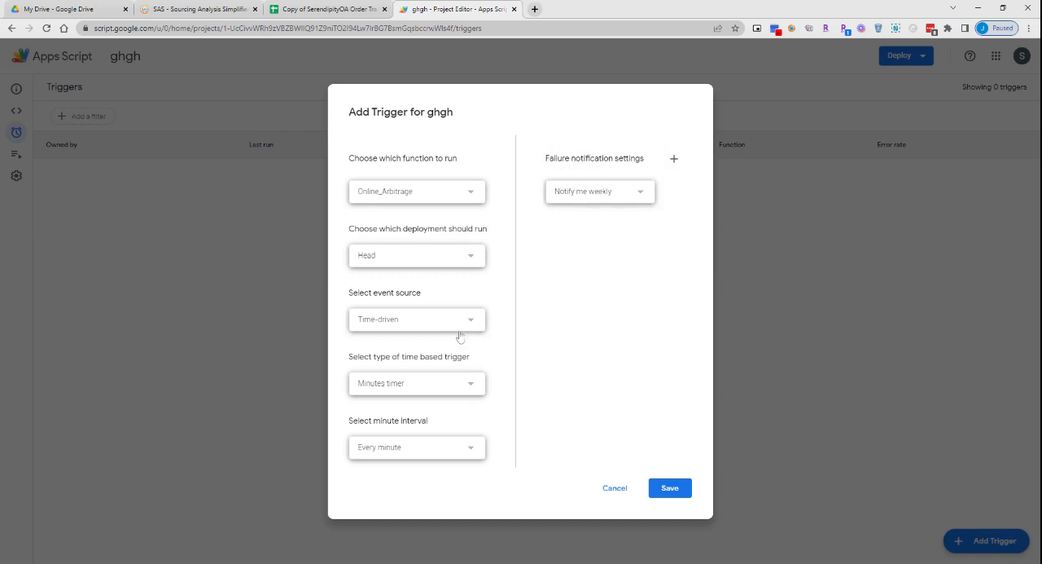
left_click(672, 489)
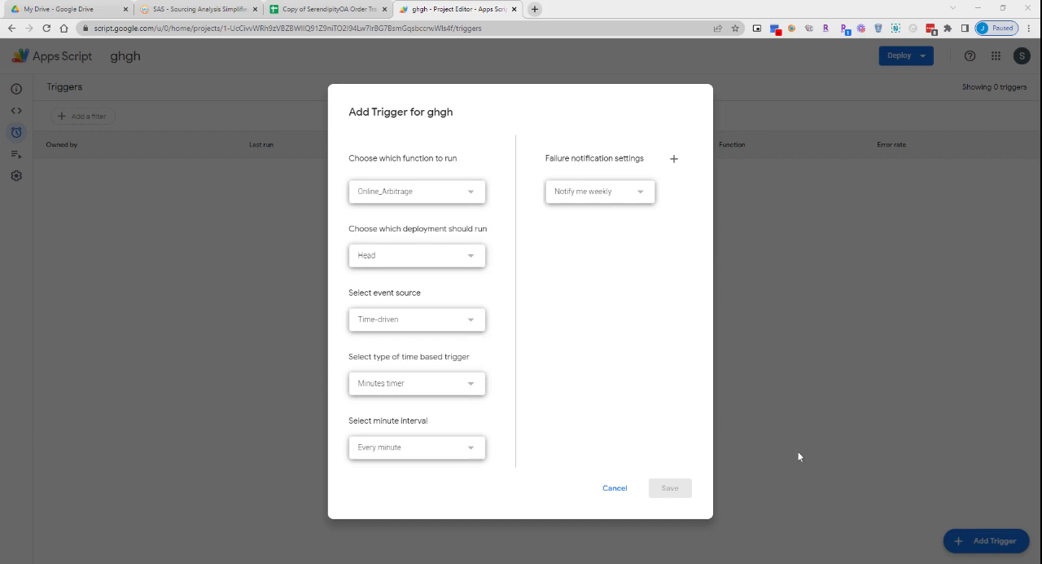
left_click(678, 486)
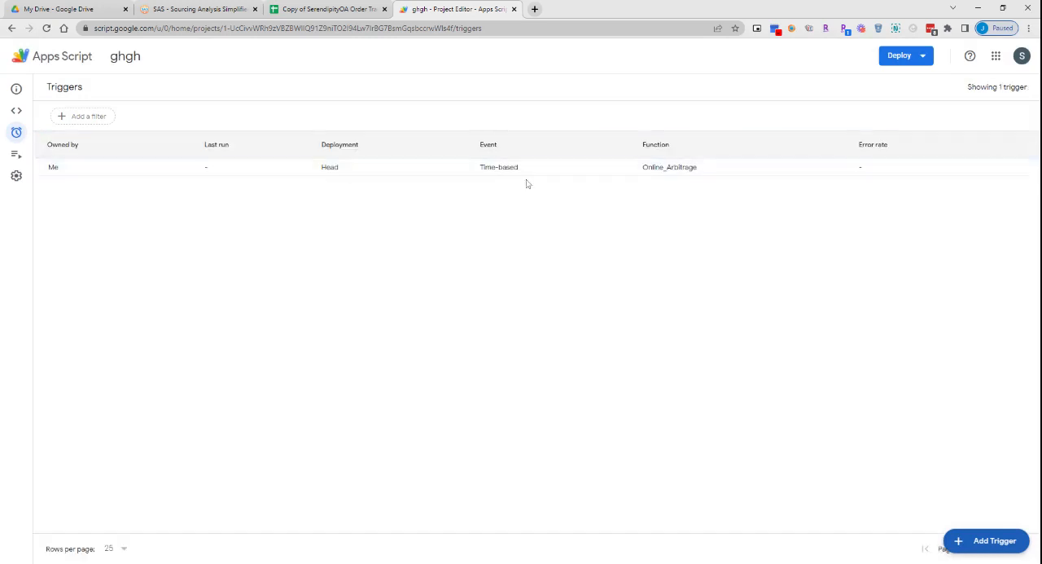
- Add and save a time-driven trigger for Retail_Arbitrage with a minutes timer running every minute and weekly failure notifications
left_click(982, 542)
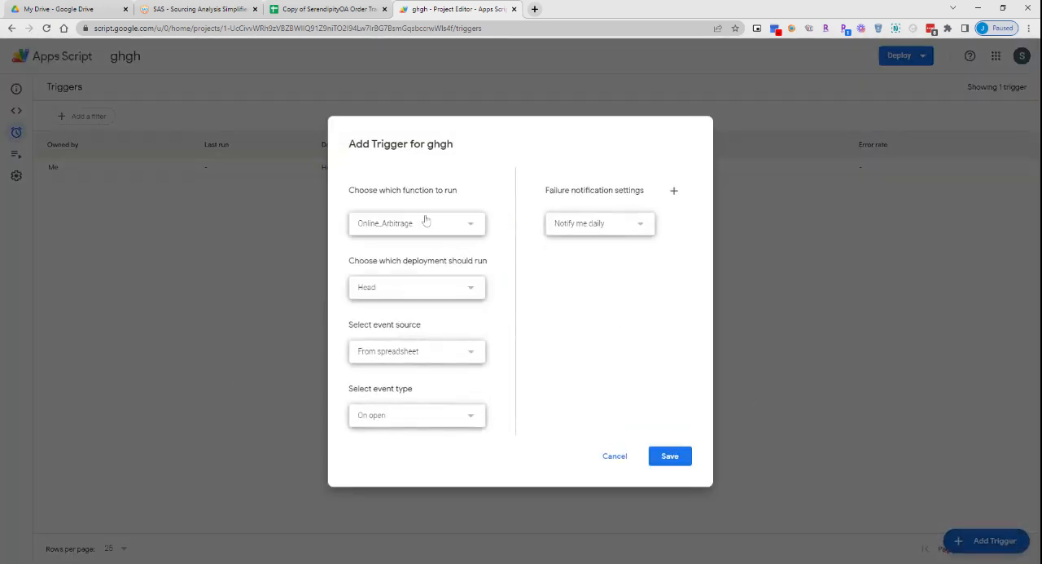
left_click(425, 221)
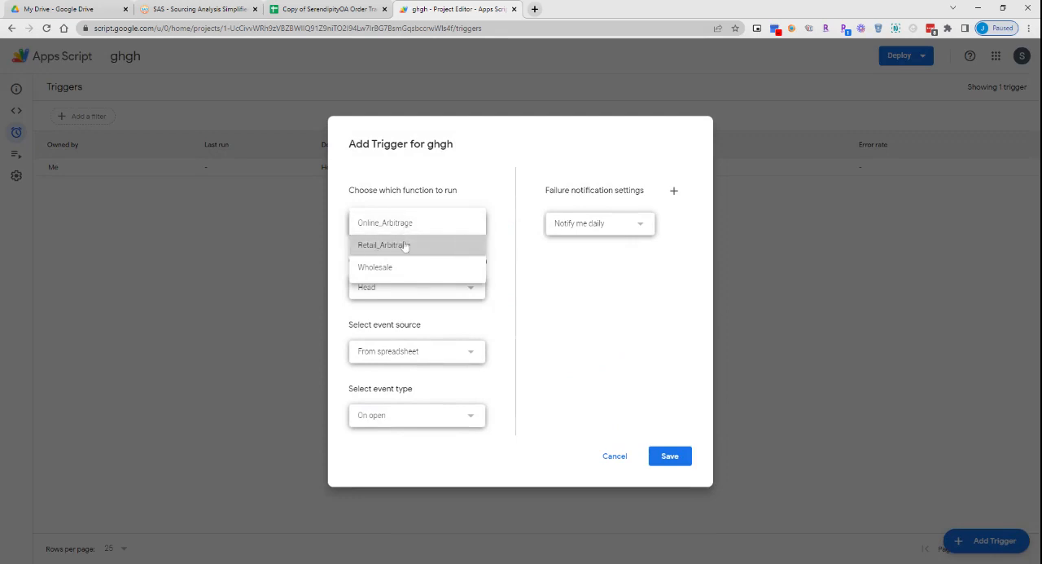
left_click(405, 246)
left_click(402, 352)
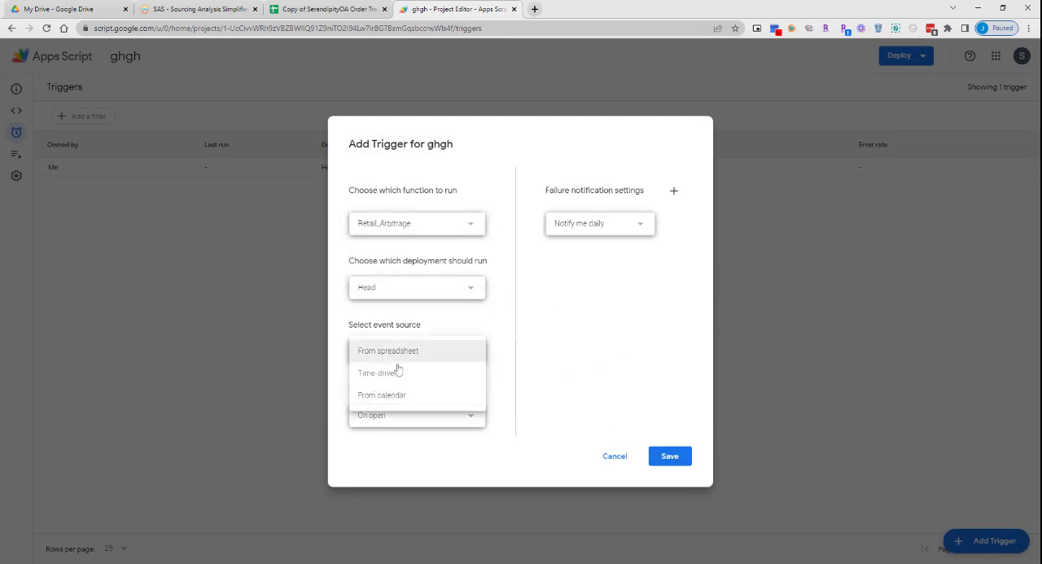
left_click(397, 372)
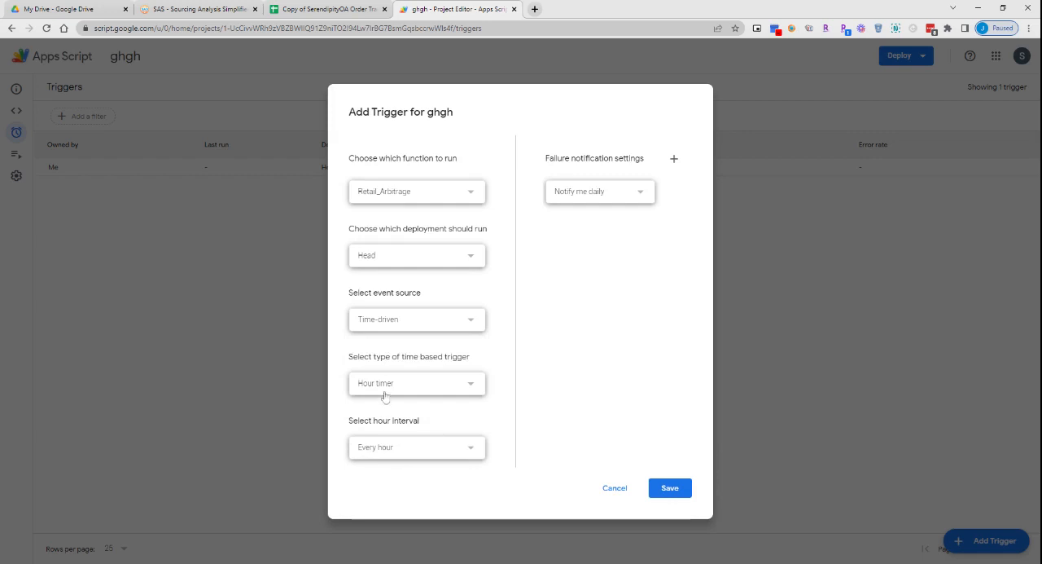
left_click(384, 395)
left_click(397, 362)
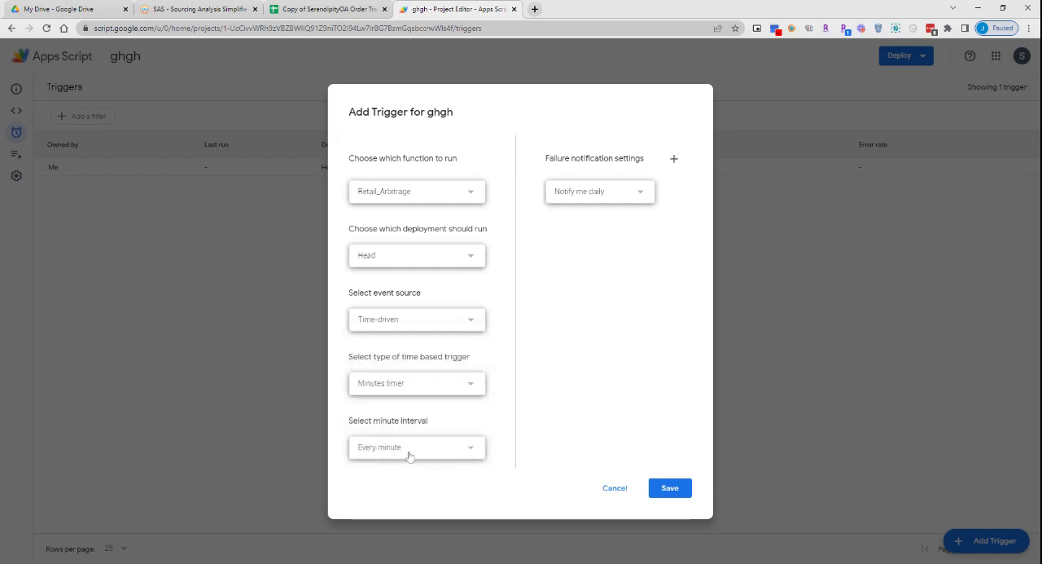
left_click(617, 195)
left_click(607, 214)
left_click(671, 488)
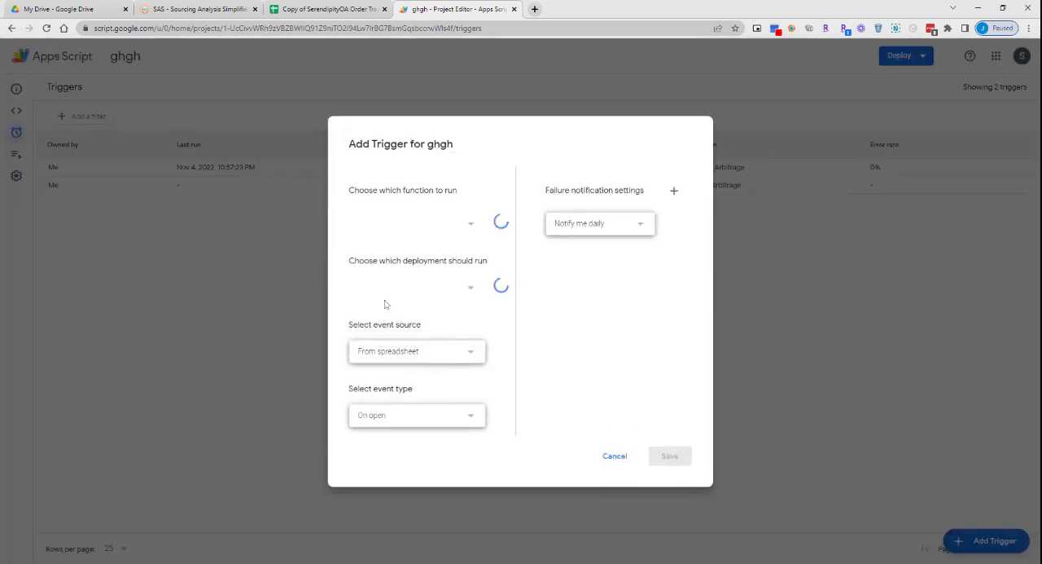
- Configure the new trigger for the Wholesale function as time-driven with a minutes timer running every minute and weekly failure notifications, and save it
left_click(408, 230)
left_click(393, 269)
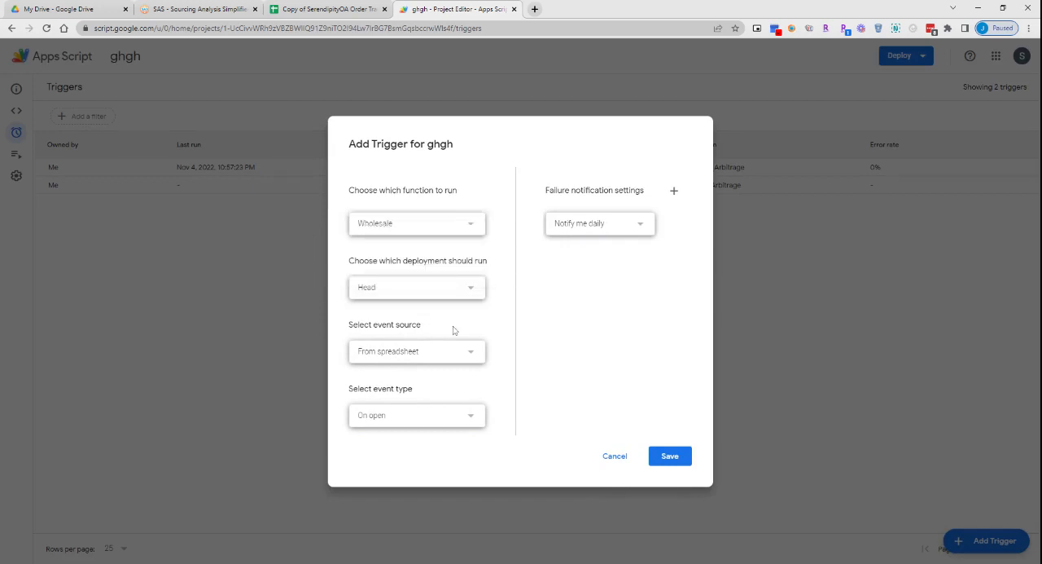
left_click(428, 352)
left_click(402, 373)
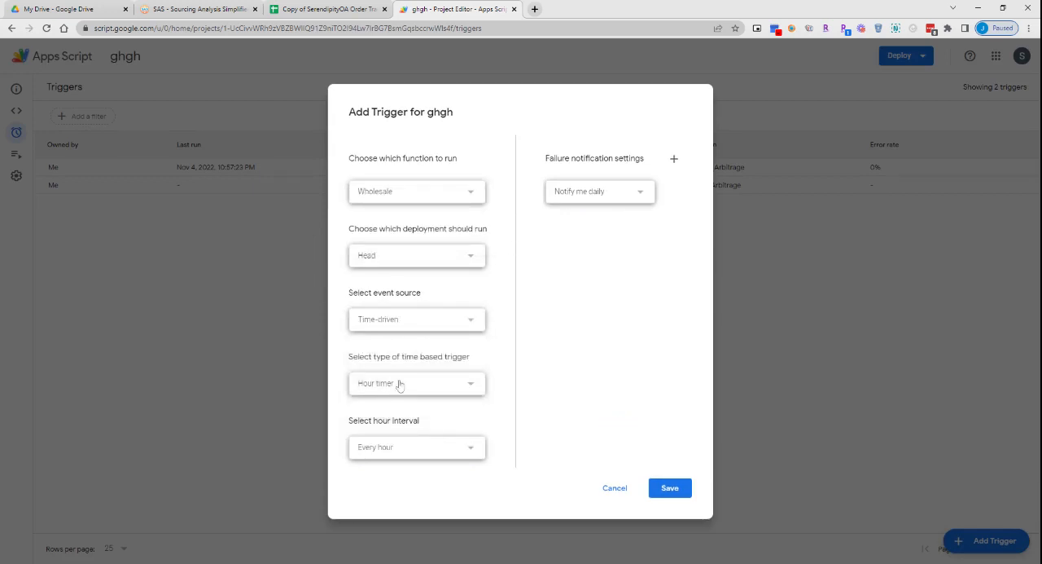
left_click(400, 383)
left_click(382, 364)
left_click(391, 441)
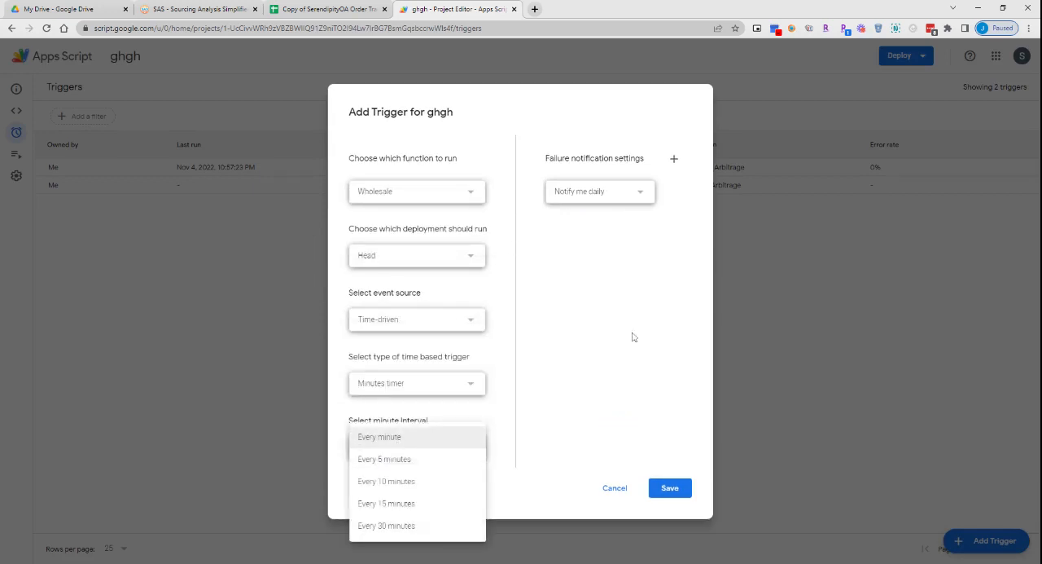
left_click(588, 197)
left_click(589, 198)
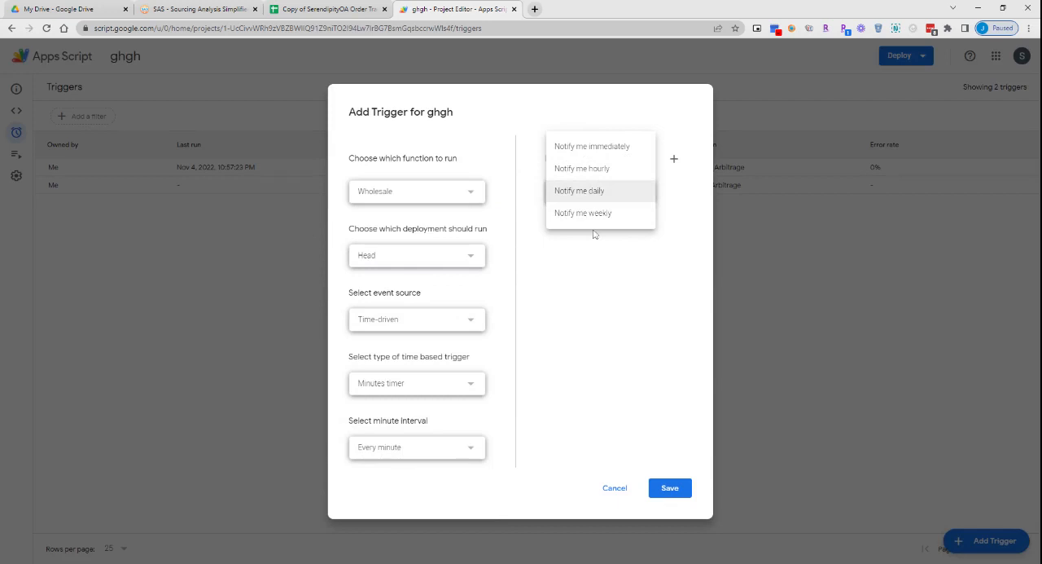
left_click(678, 489)
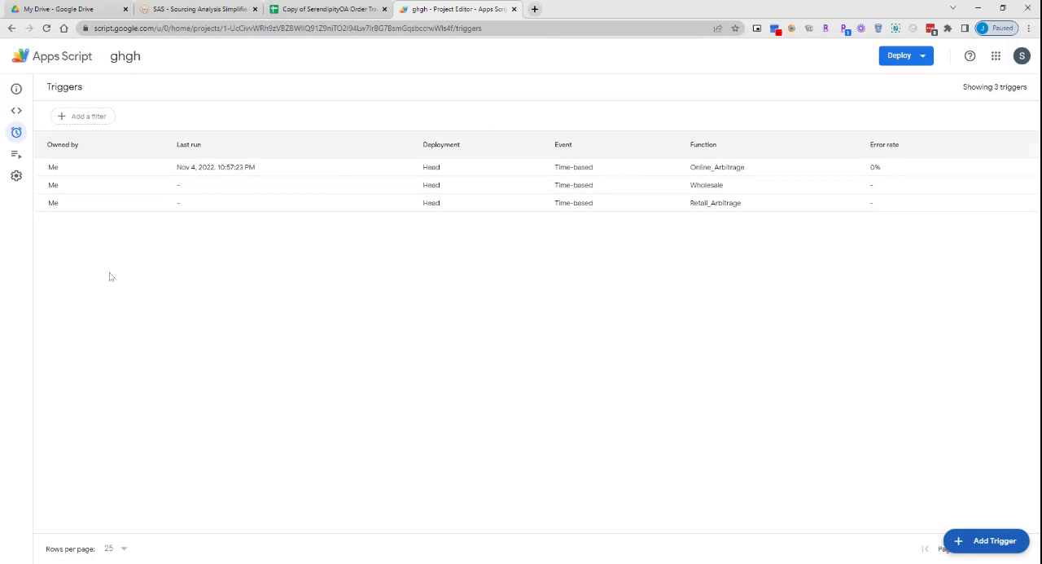
- Review the Online_Arbitrage trigger's row in the triggers list and return to the Copy of SerendipityOA Order Tracker spreadsheet
left_click_drag(49, 168, 796, 176)
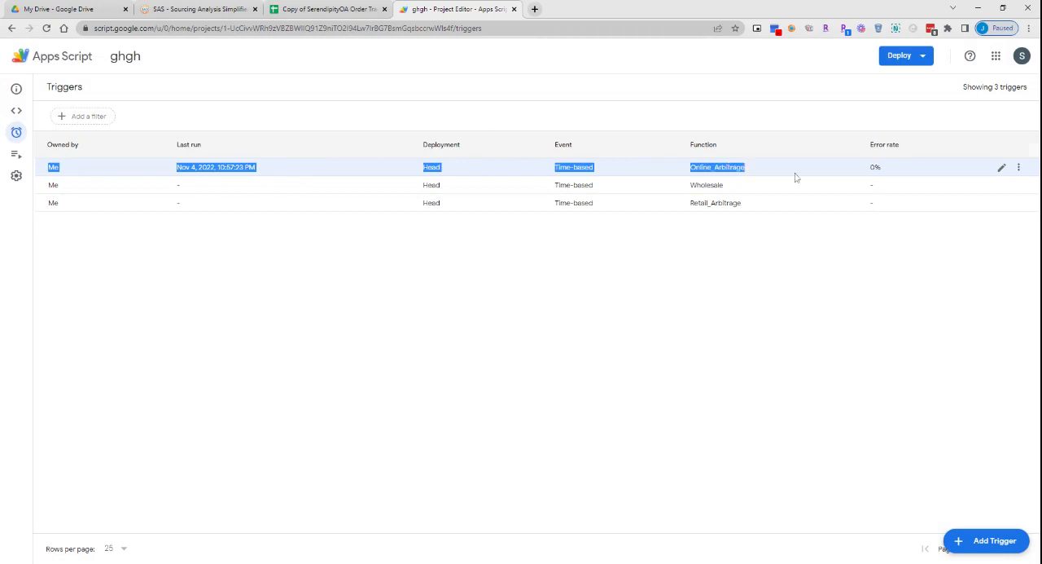
left_click(577, 423)
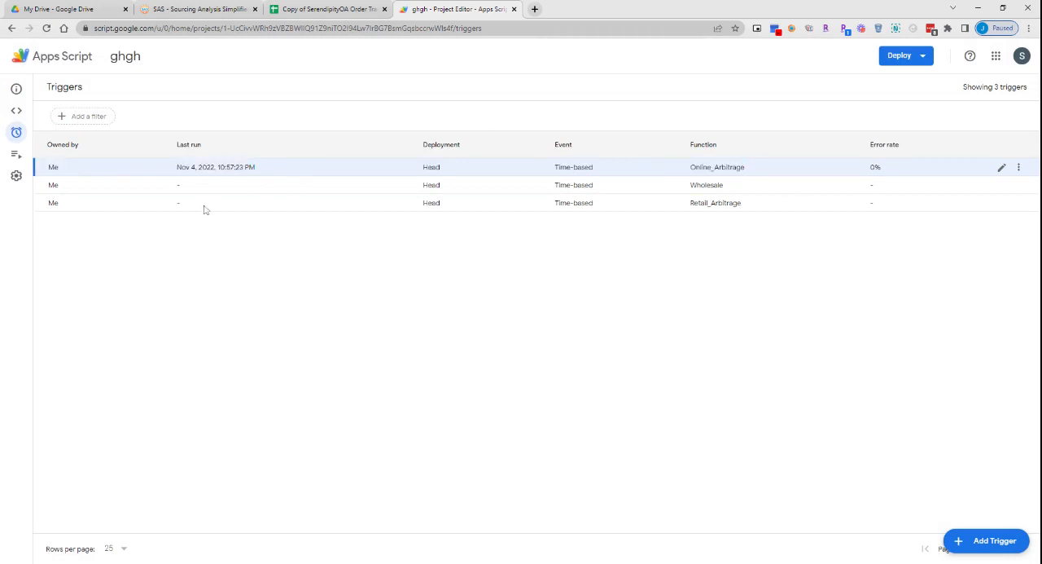
left_click(293, 6)
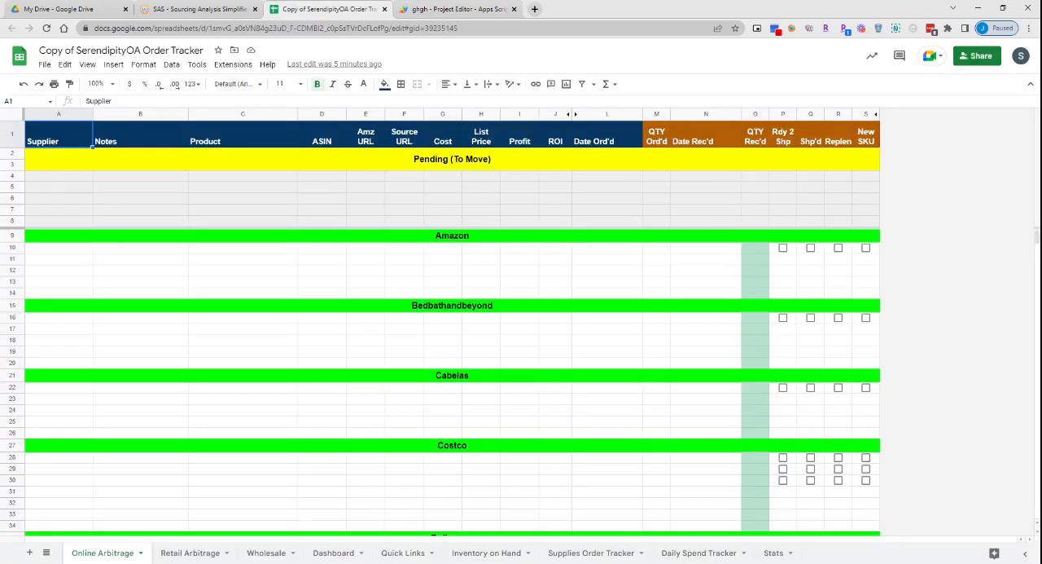
left_click(476, 8)
left_click(358, 7)
- Examine the Pending (To Move) rows on the Online Arbitrage sheet and select the whole of row 4
left_click(355, 282)
left_click(75, 202)
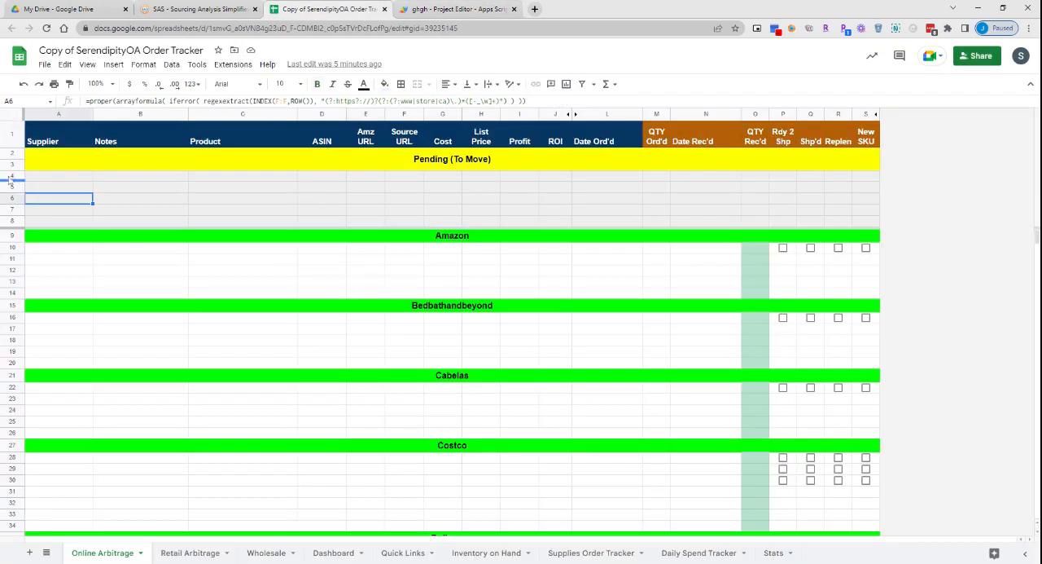
left_click(13, 176)
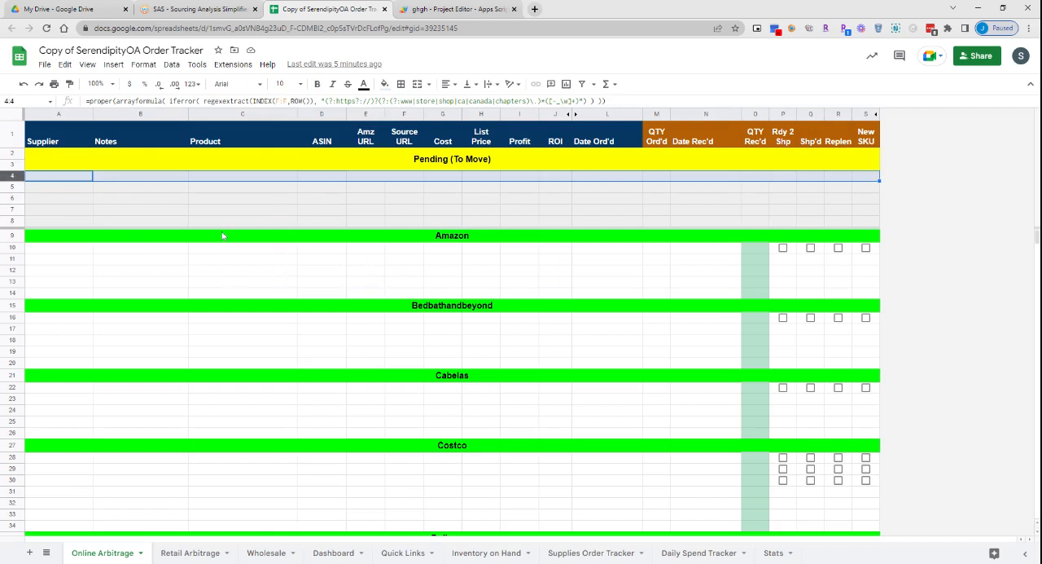
left_click(140, 203)
left_click(13, 175)
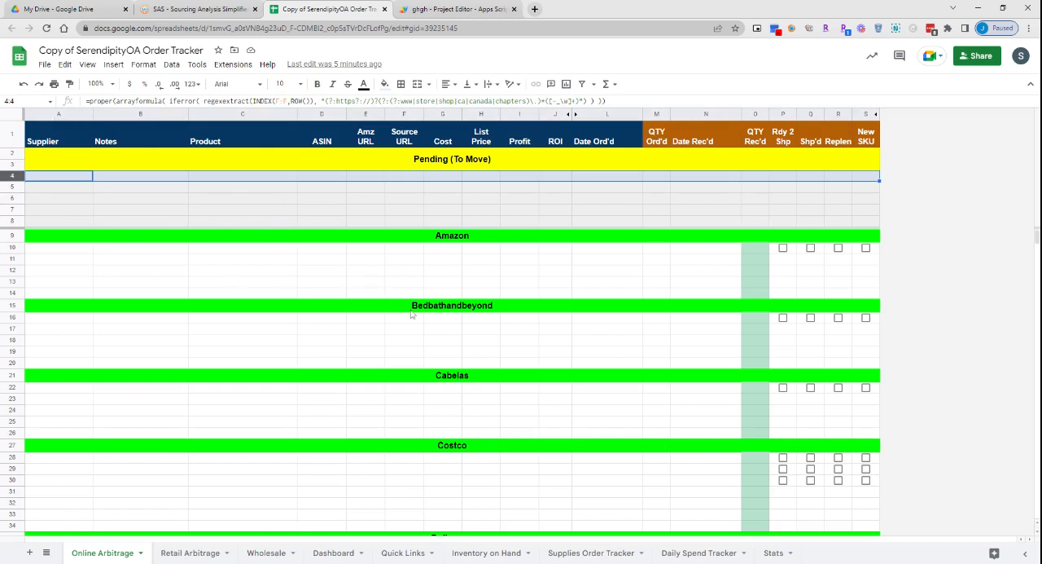